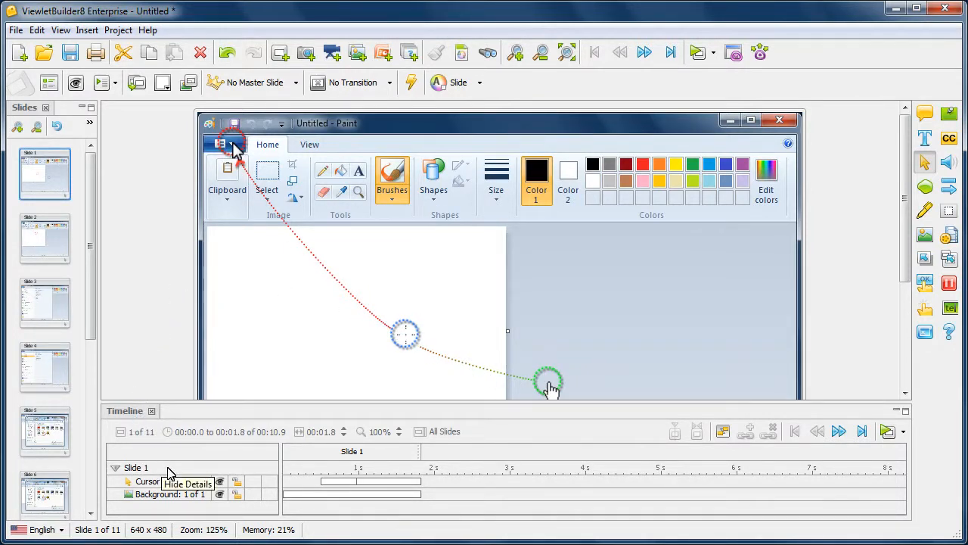
Hide slide 1's cursor path from the timeline and show it again
{"action": "left_click", "coordinate": [186, 485]}
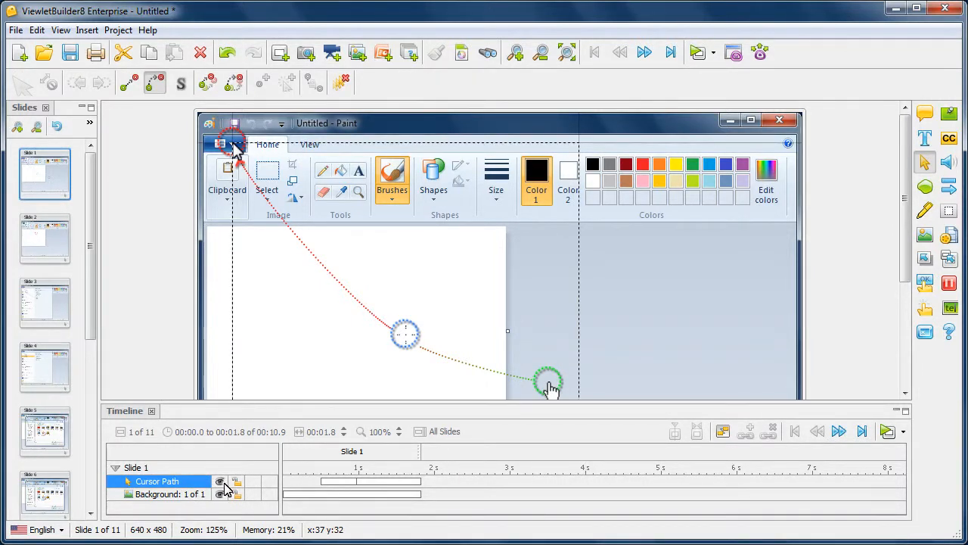
{"action": "left_click", "coordinate": [221, 482]}
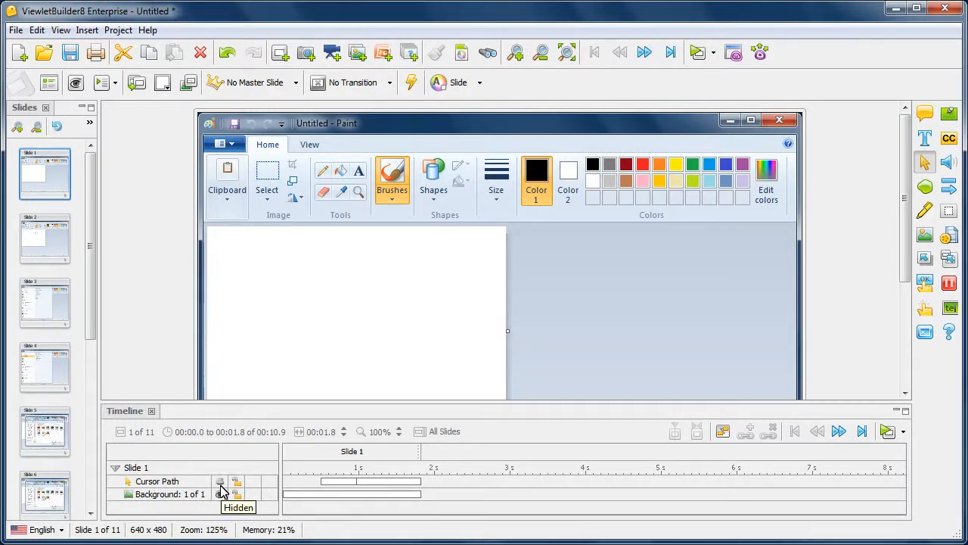
{"action": "left_click", "coordinate": [219, 481]}
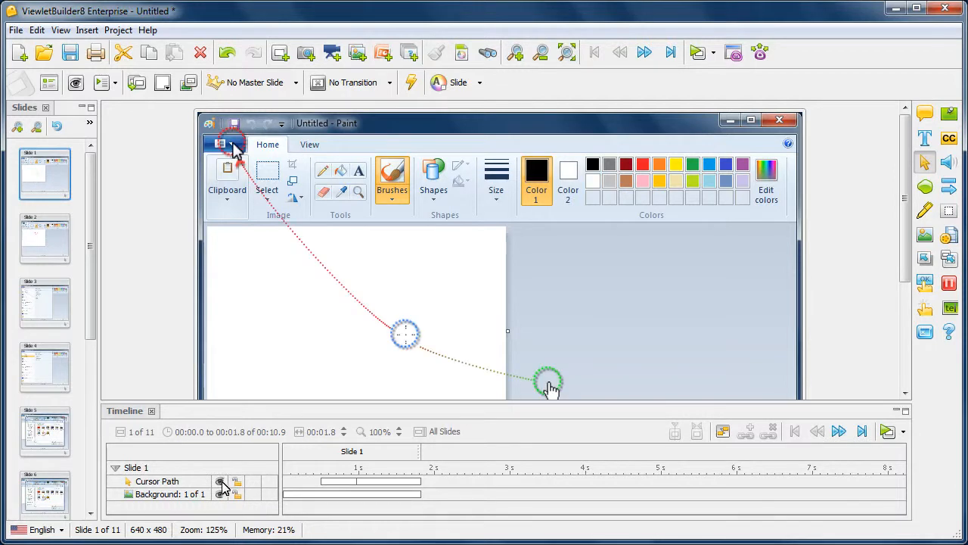
{"action": "left_click", "coordinate": [238, 482]}
Move the start point and the middle point of slide 1's cursor path farther right on the slide
{"action": "left_click", "coordinate": [548, 383]}
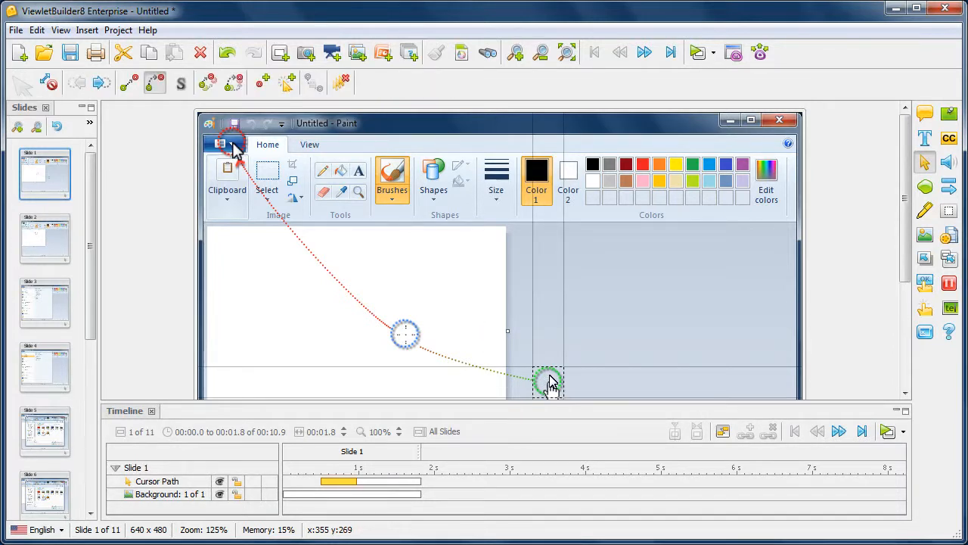
{"action": "left_click_drag", "start_coordinate": [550, 383], "coordinate": [634, 354]}
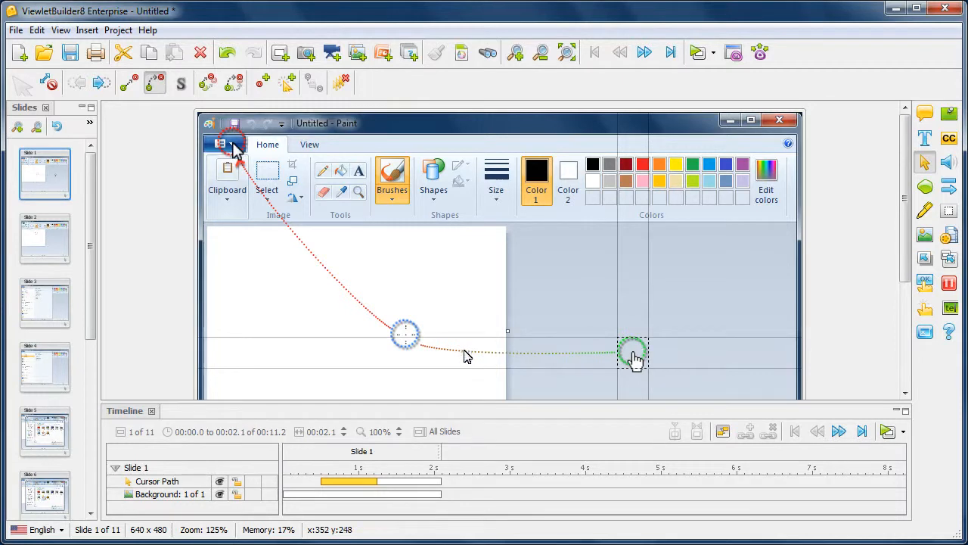
{"action": "left_click_drag", "start_coordinate": [404, 336], "coordinate": [497, 348]}
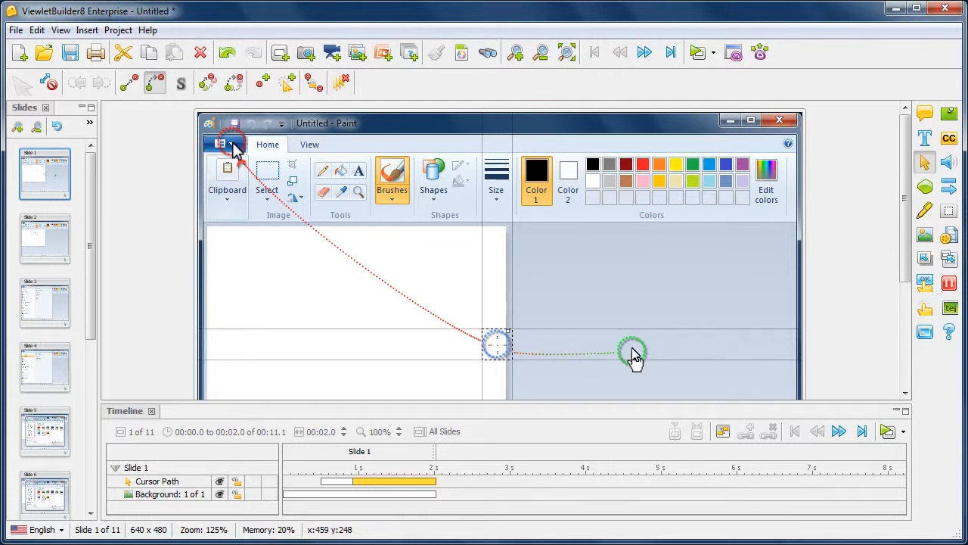
Change the cursor style at the start point of slide 1's cursor path to Pen.lcr
{"action": "left_click", "coordinate": [633, 352]}
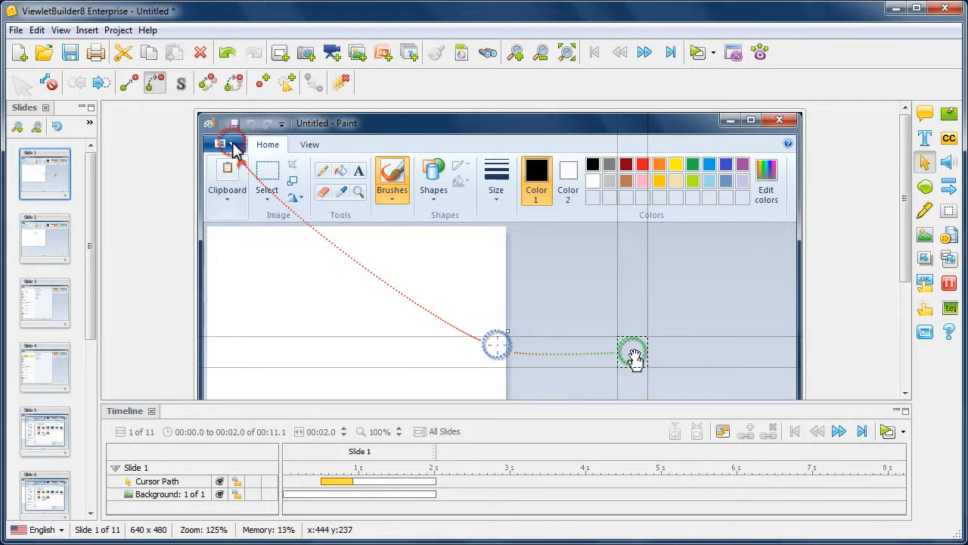
{"action": "left_click", "coordinate": [50, 85]}
{"action": "left_click_drag", "start_coordinate": [492, 82], "coordinate": [224, 125]}
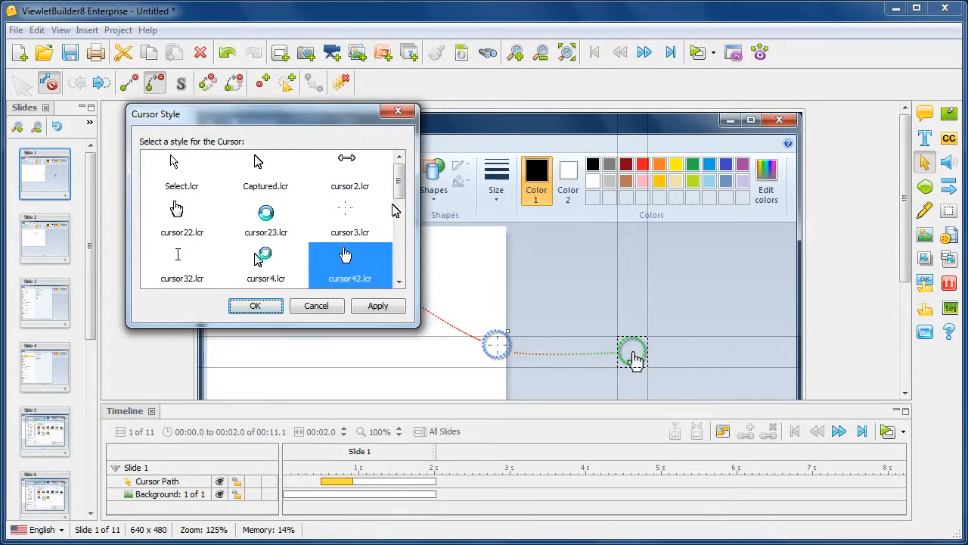
{"action": "left_click_drag", "start_coordinate": [396, 190], "coordinate": [396, 265]}
{"action": "left_click", "coordinate": [179, 174]}
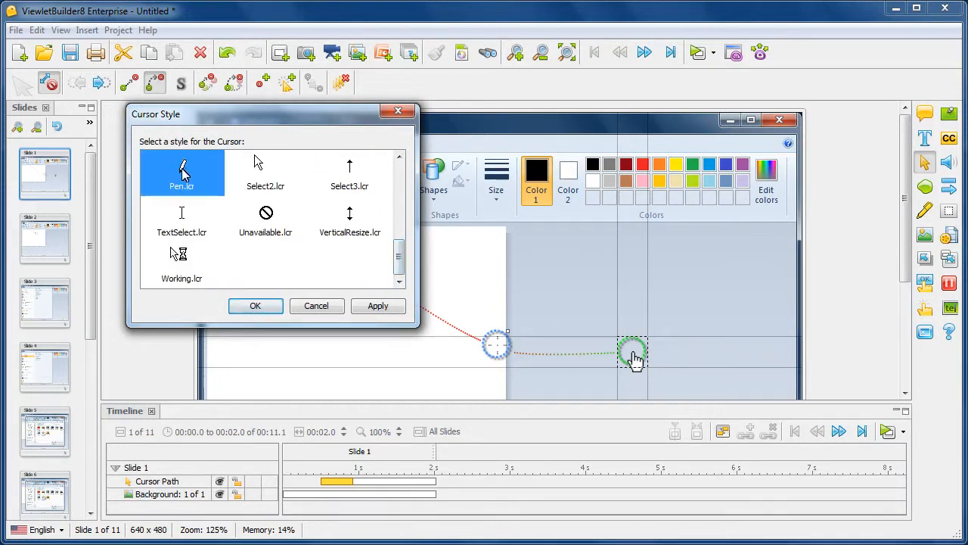
{"action": "left_click", "coordinate": [375, 310]}
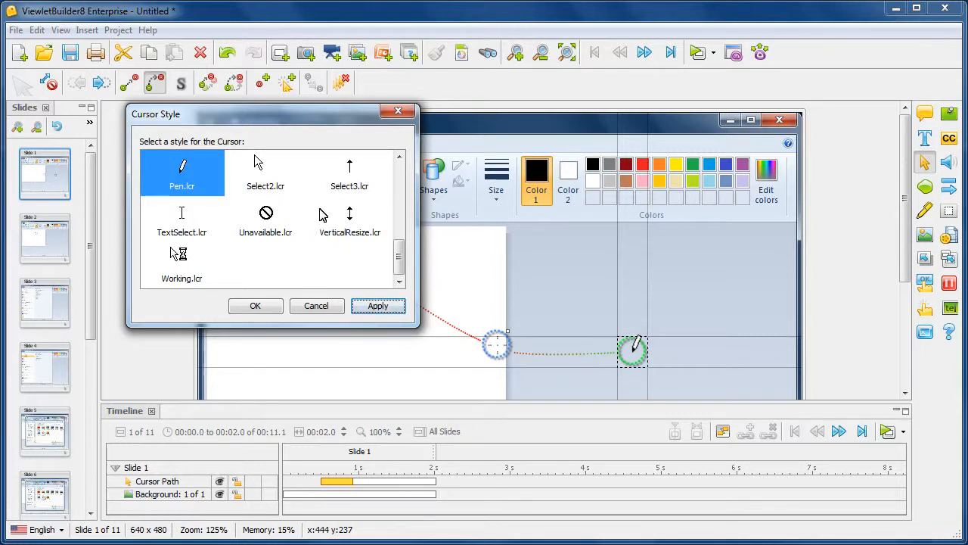
{"action": "left_click_drag", "start_coordinate": [399, 261], "coordinate": [384, 202]}
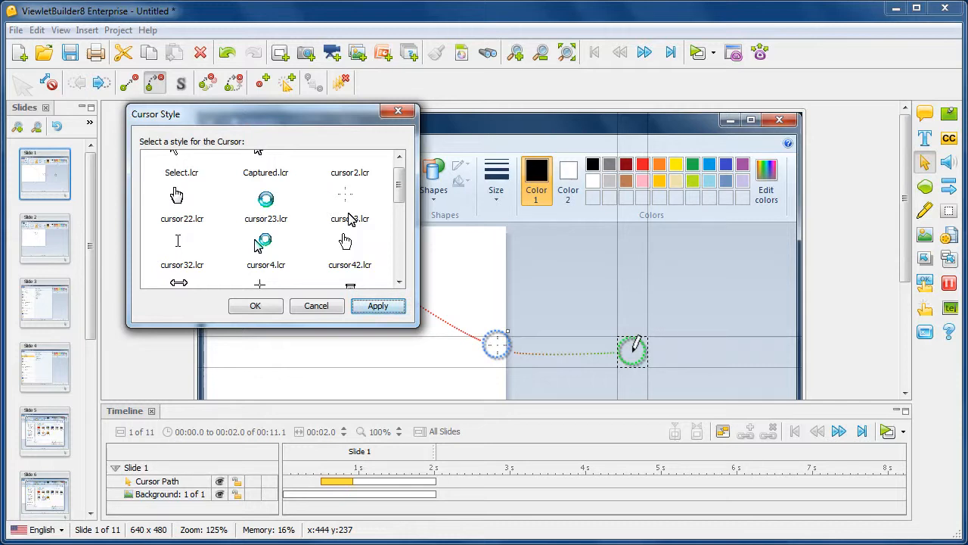
{"action": "left_click", "coordinate": [273, 309]}
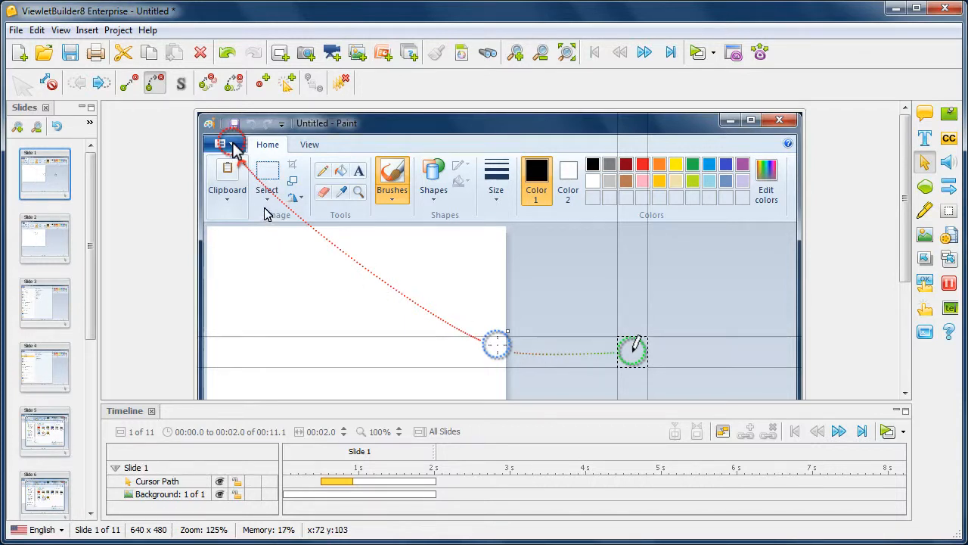
Switch slide 1's cursor path to a straight path and back to a curved path
{"action": "left_click", "coordinate": [131, 84]}
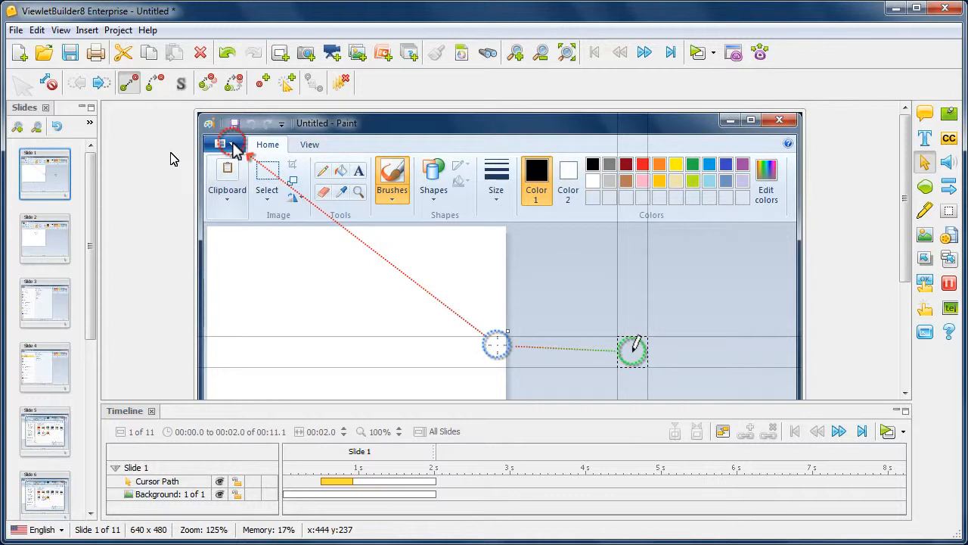
{"action": "left_click", "coordinate": [156, 84]}
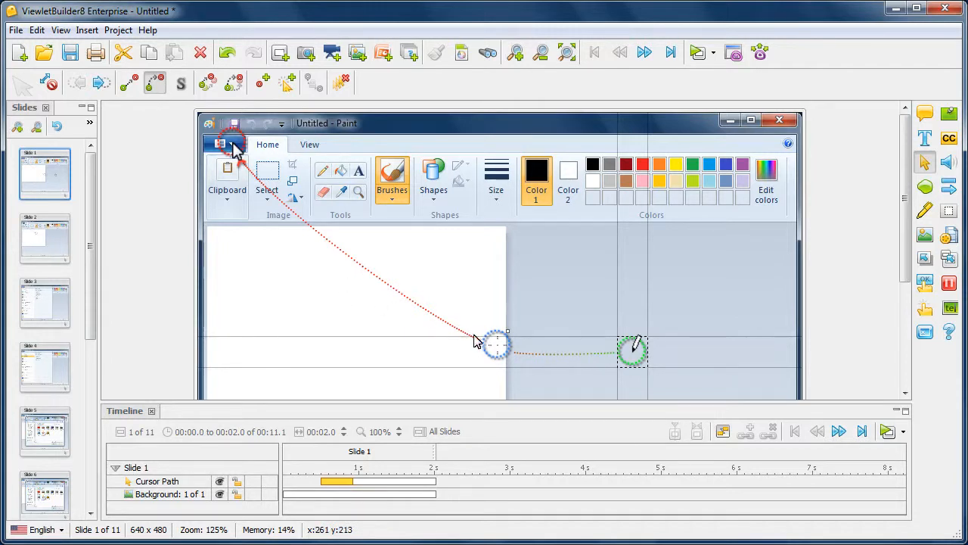
Add a point to slide 1's cursor path between the middle and end points, placing it just below the Image group
{"action": "left_click", "coordinate": [496, 348]}
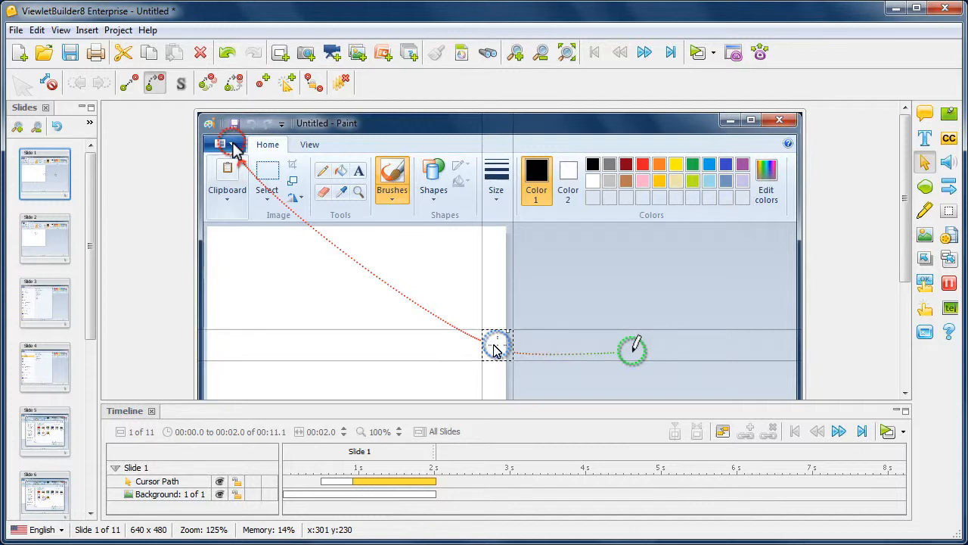
{"action": "left_click", "coordinate": [260, 85]}
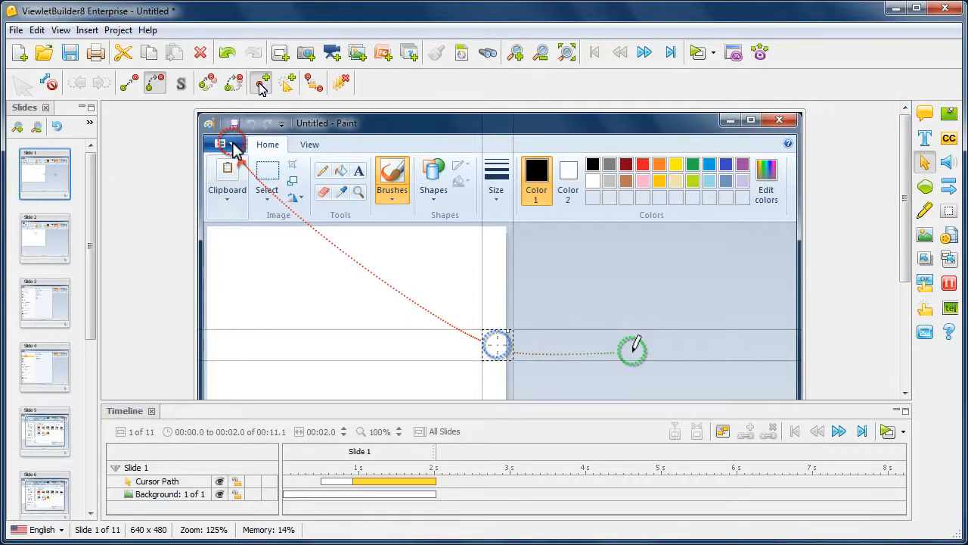
{"action": "left_click_drag", "start_coordinate": [369, 251], "coordinate": [283, 236]}
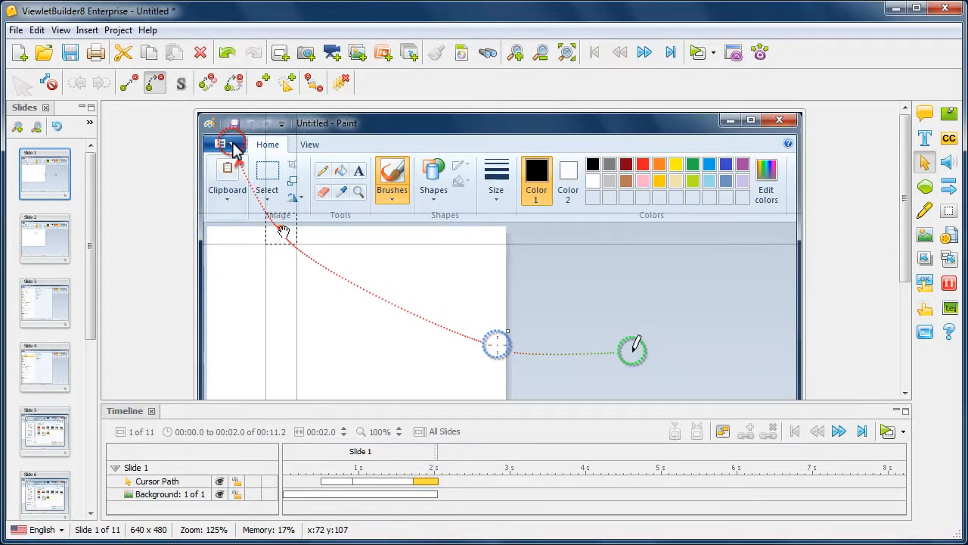
Set the cursor style of the added path point to Select.lcr
{"action": "right_click", "coordinate": [281, 227]}
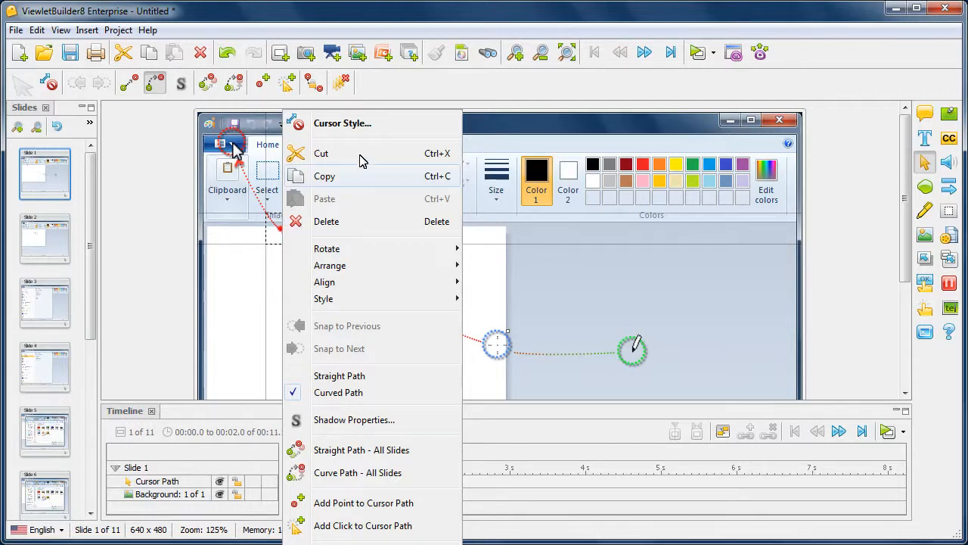
{"action": "left_click", "coordinate": [340, 123]}
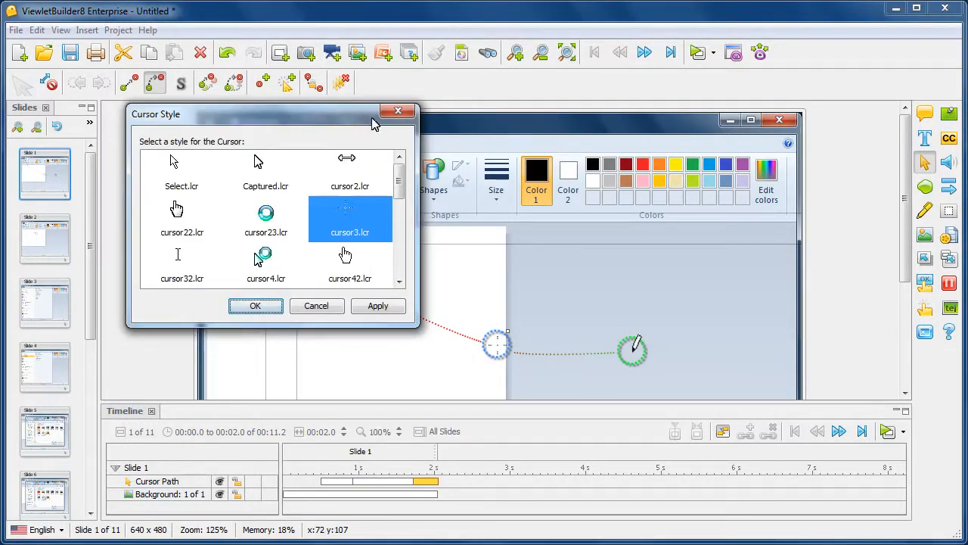
{"action": "left_click_drag", "start_coordinate": [537, 108], "coordinate": [665, 80]}
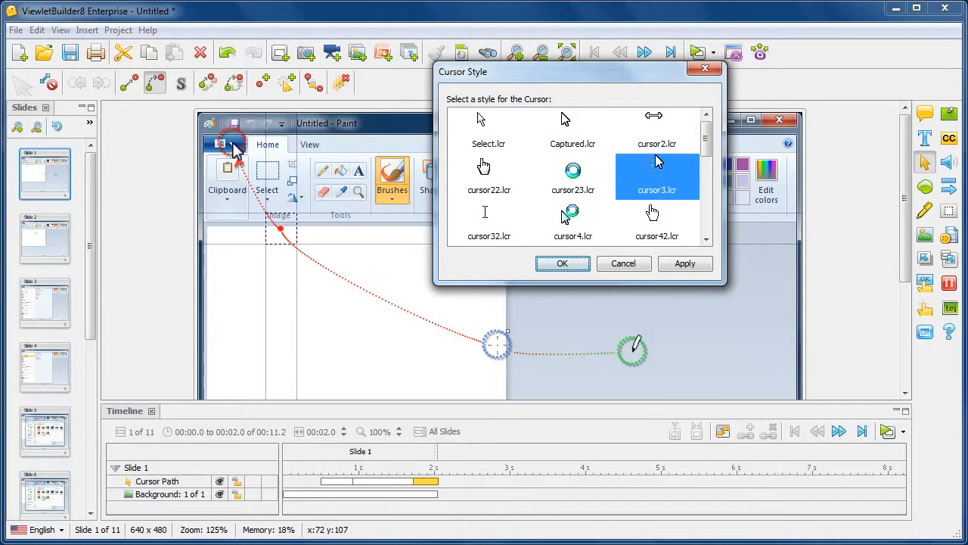
{"action": "left_click", "coordinate": [481, 133]}
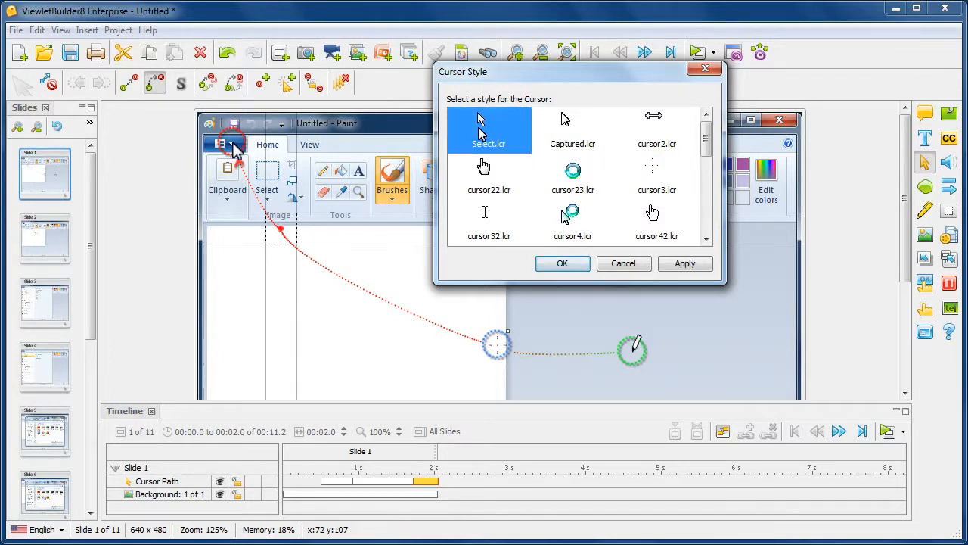
{"action": "left_click", "coordinate": [565, 266]}
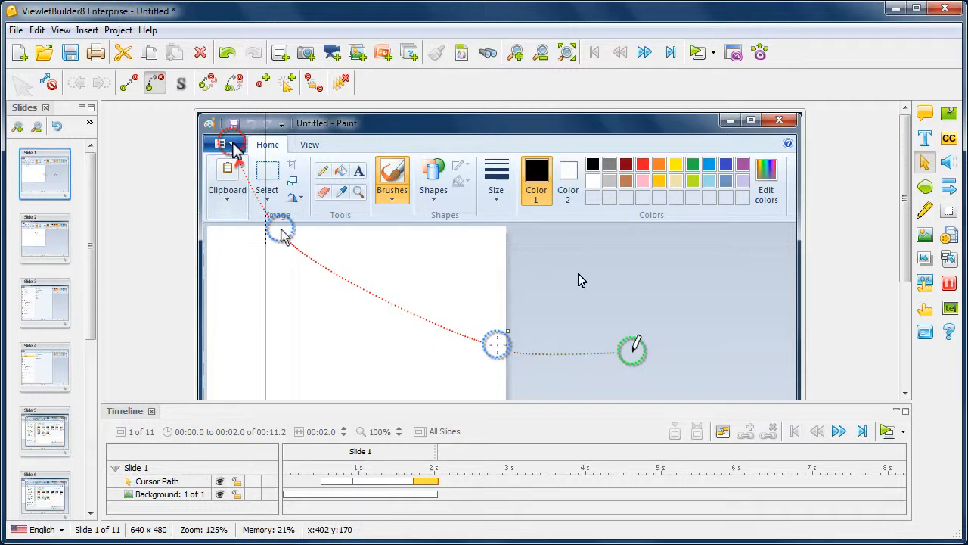
Preview the current slide and compare where the cursor paths on slides 1, 2 and 3 start and end
{"action": "left_click", "coordinate": [713, 53]}
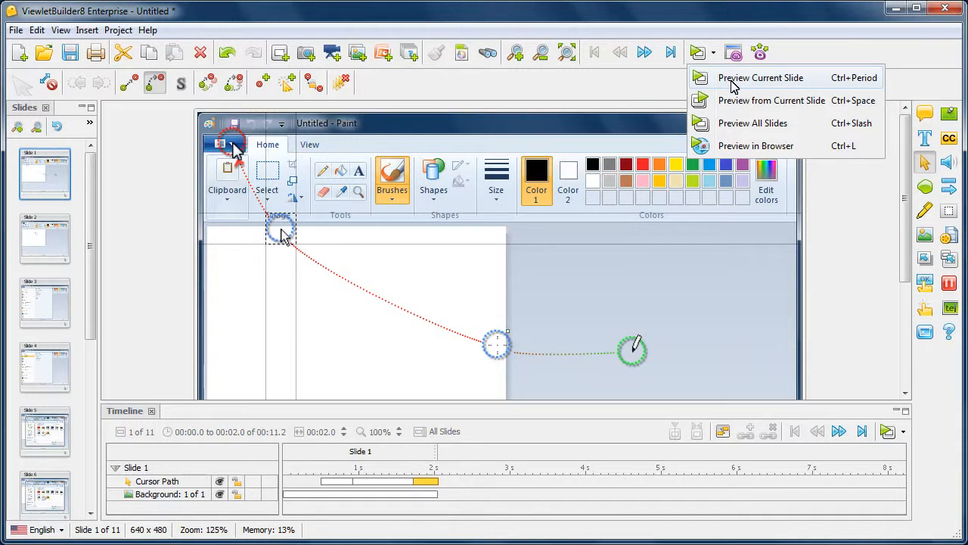
{"action": "left_click", "coordinate": [732, 85]}
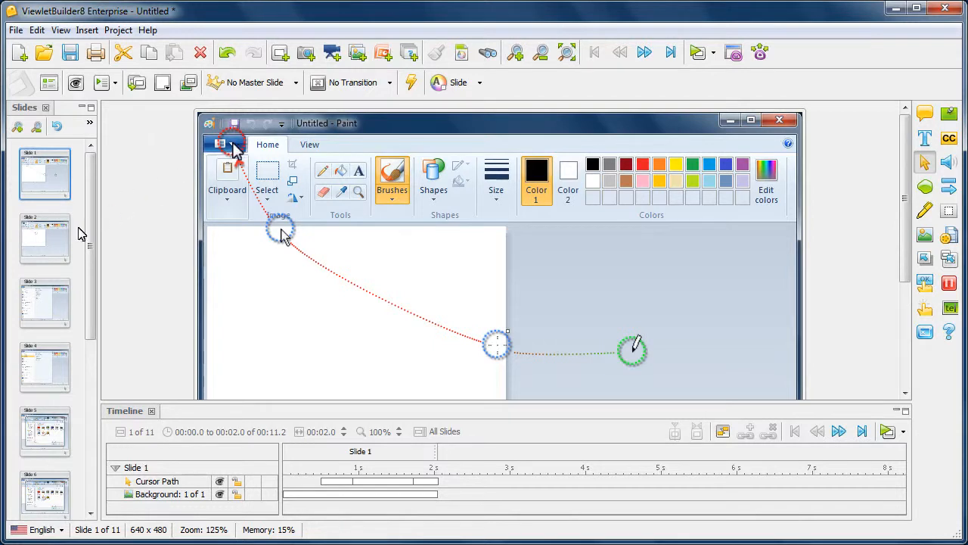
{"action": "left_click", "coordinate": [52, 245]}
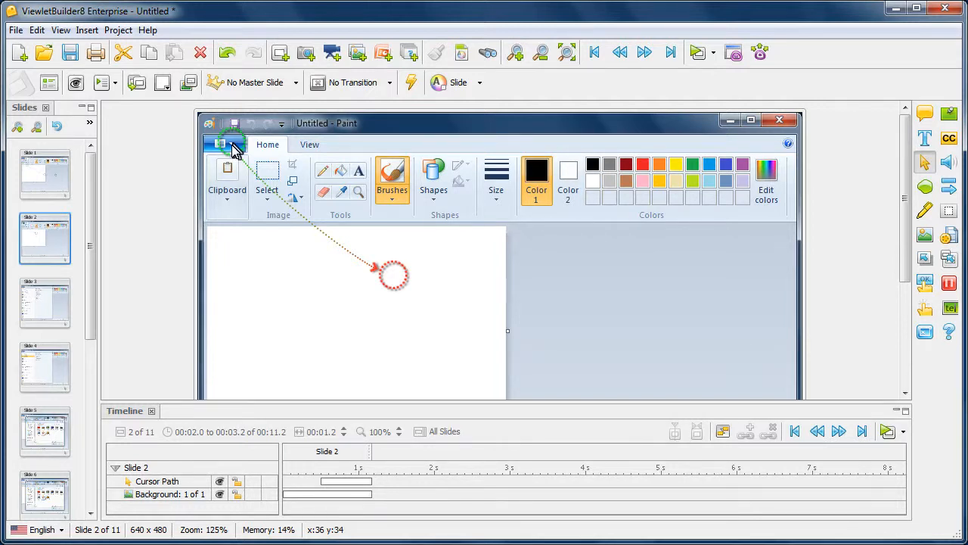
{"action": "left_click", "coordinate": [53, 185]}
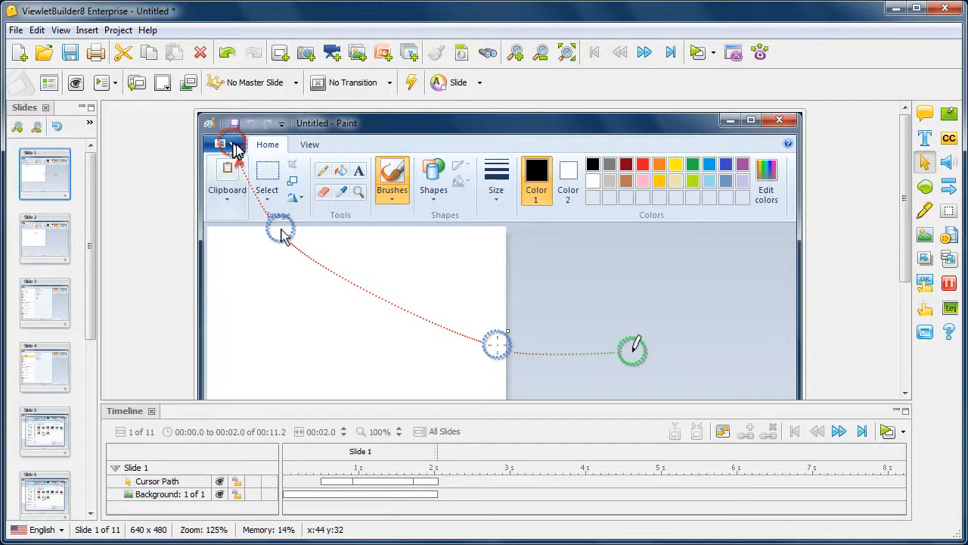
{"action": "left_click", "coordinate": [53, 249]}
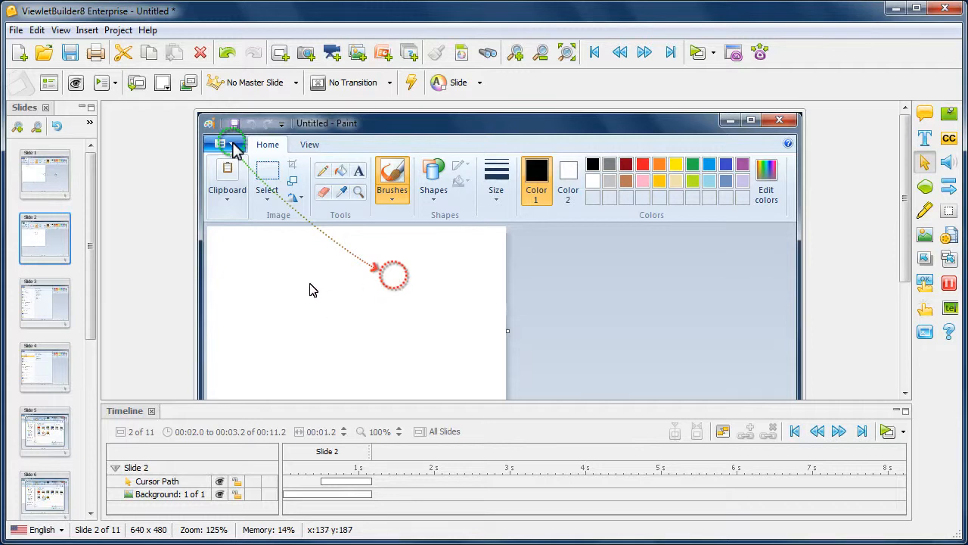
{"action": "left_click", "coordinate": [49, 299]}
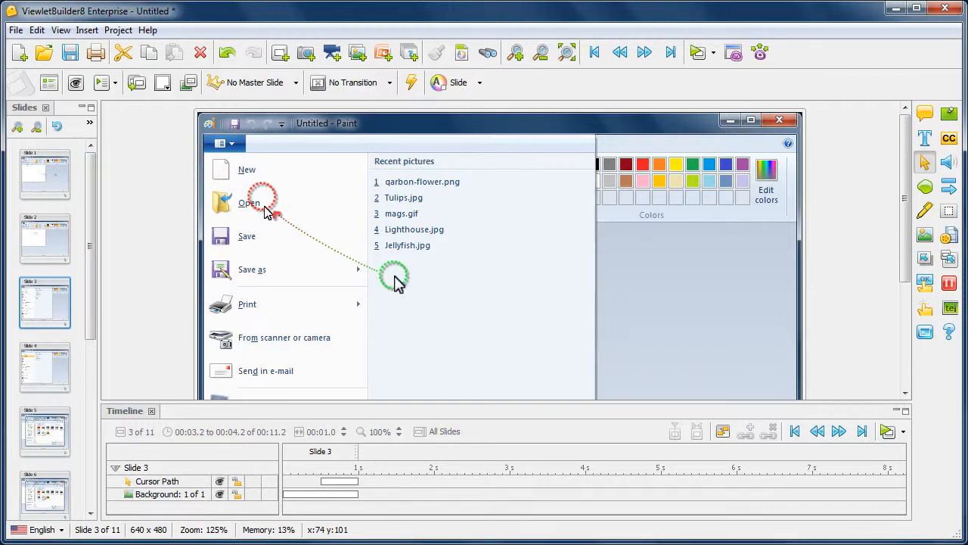
{"action": "left_click", "coordinate": [51, 240]}
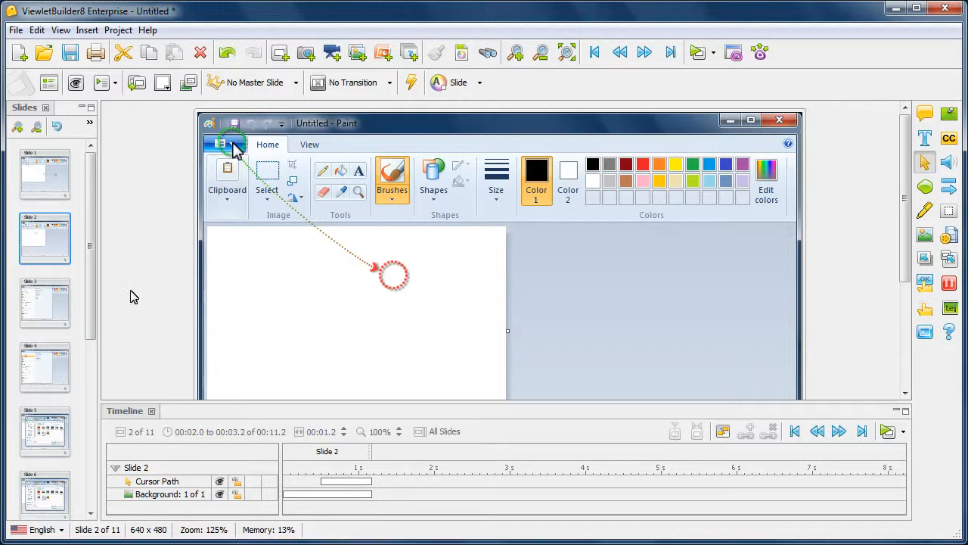
Snap the start point of slide 3's cursor path to the previous point, and check the paths on slides 2 and 3
{"action": "left_click", "coordinate": [45, 301]}
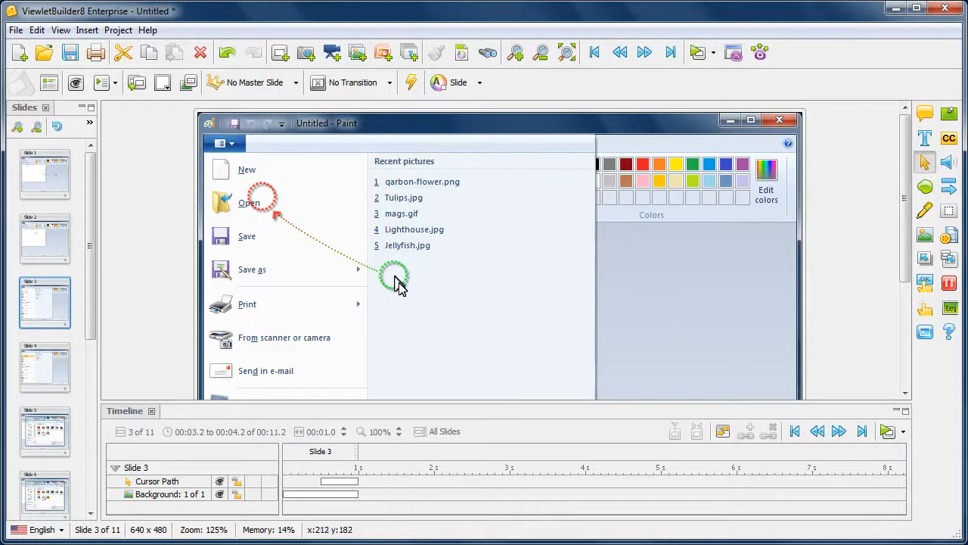
{"action": "left_click", "coordinate": [396, 278]}
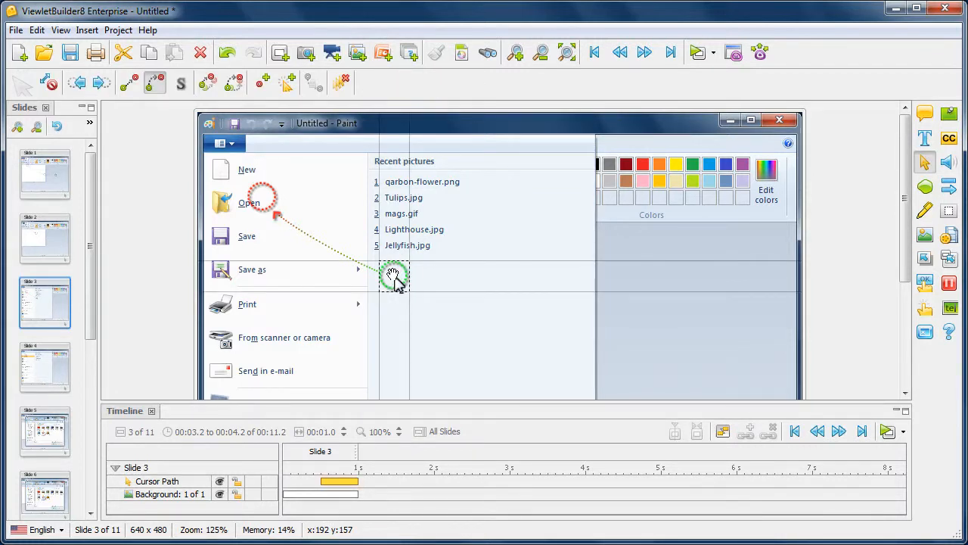
{"action": "right_click", "coordinate": [391, 274]}
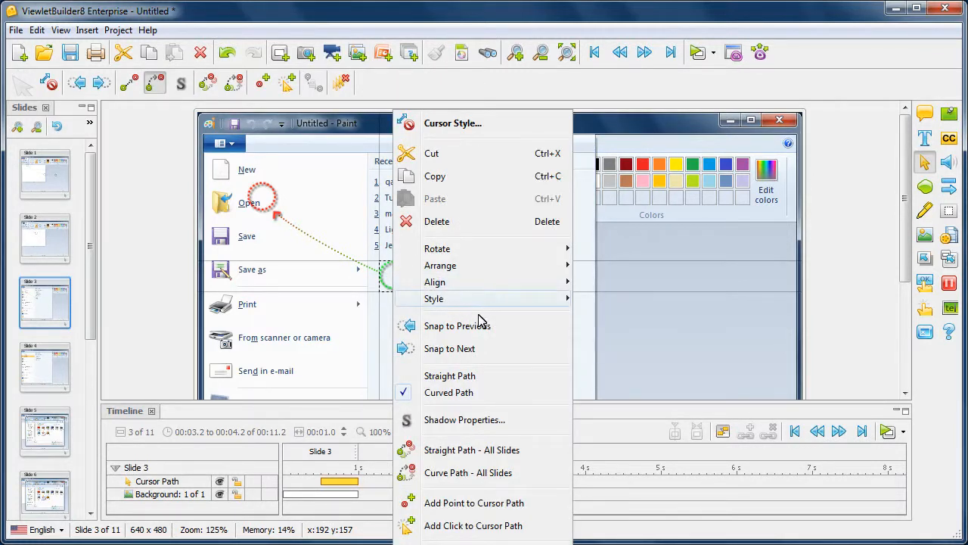
{"action": "left_click", "coordinate": [505, 329]}
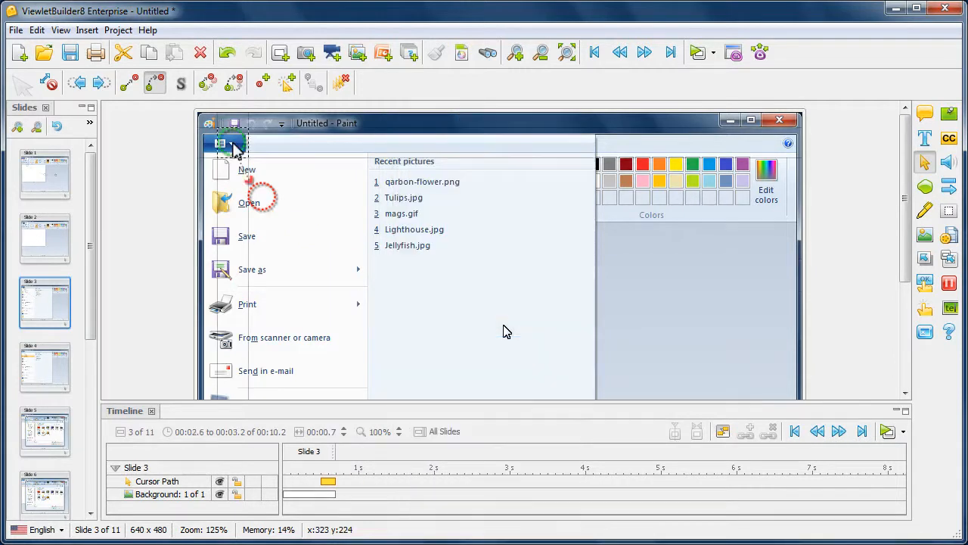
{"action": "left_click", "coordinate": [51, 238]}
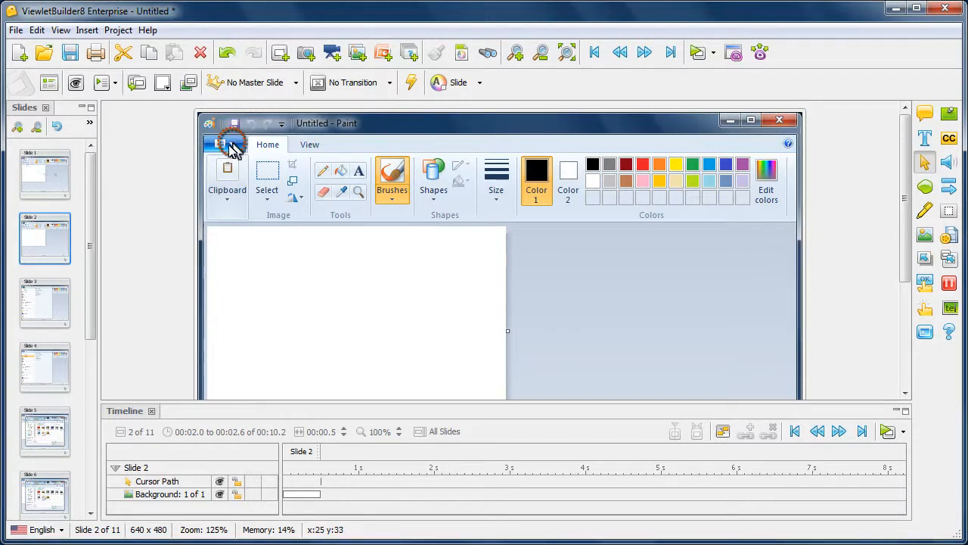
{"action": "left_click", "coordinate": [61, 306]}
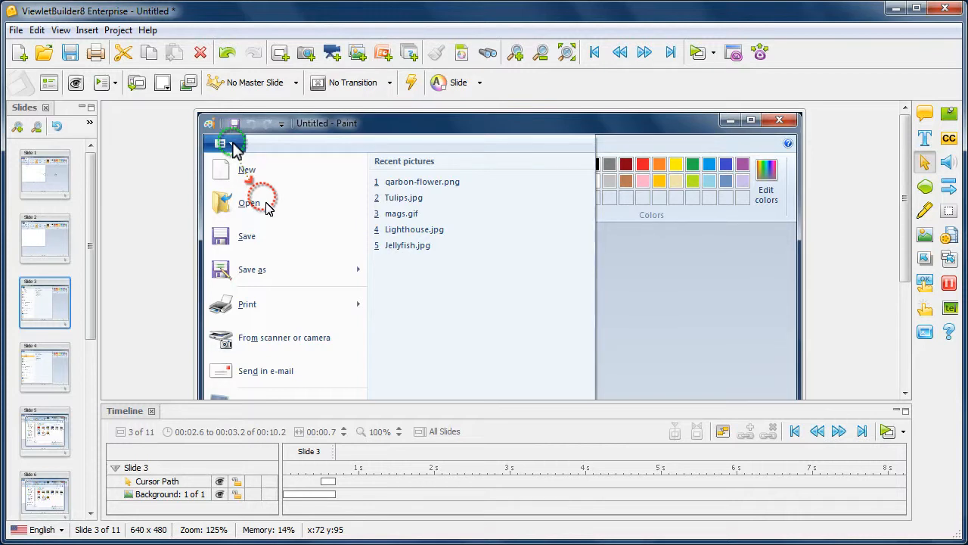
Remove the existing cursor path from slide 11 and add a new one in its place
{"action": "left_click_drag", "start_coordinate": [89, 242], "coordinate": [91, 402]}
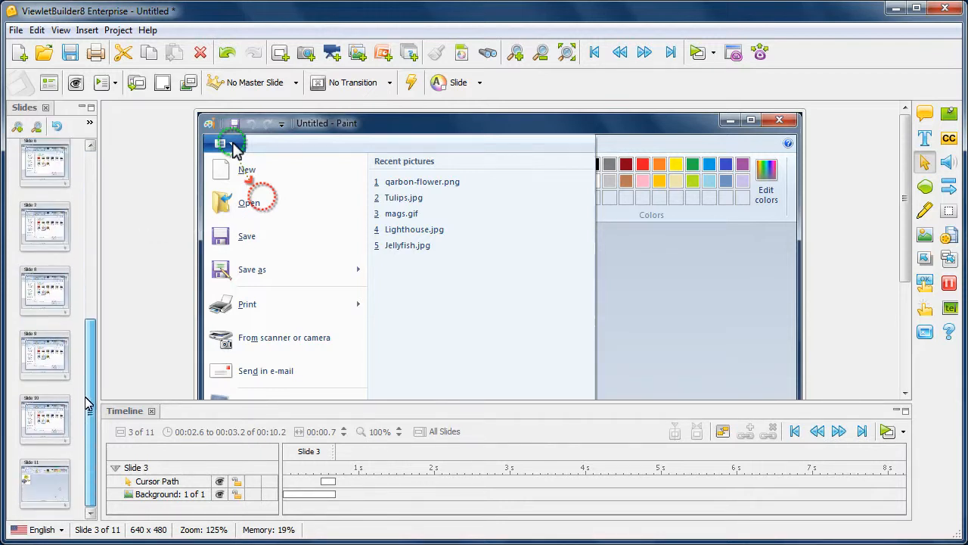
{"action": "left_click", "coordinate": [44, 490]}
{"action": "left_click_drag", "start_coordinate": [905, 266], "coordinate": [900, 368]}
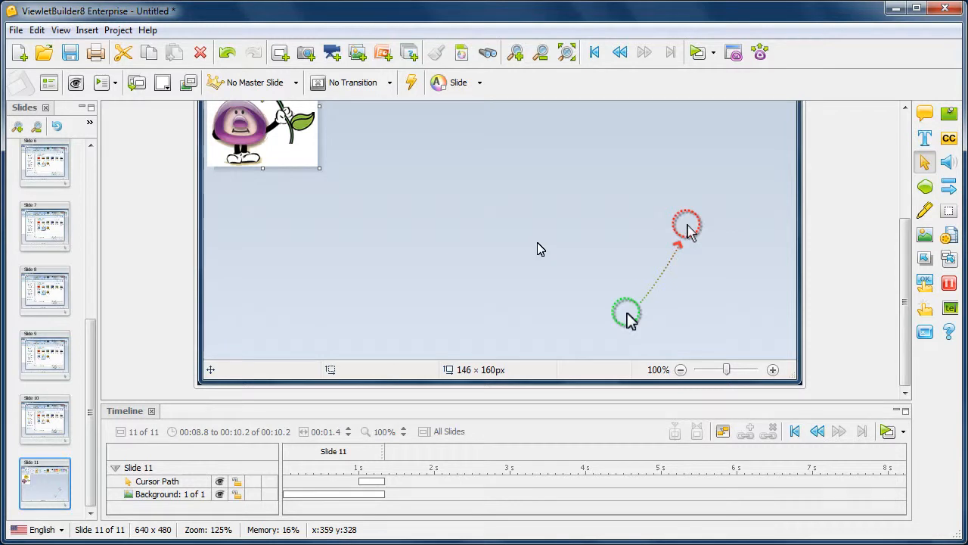
{"action": "left_click", "coordinate": [928, 163]}
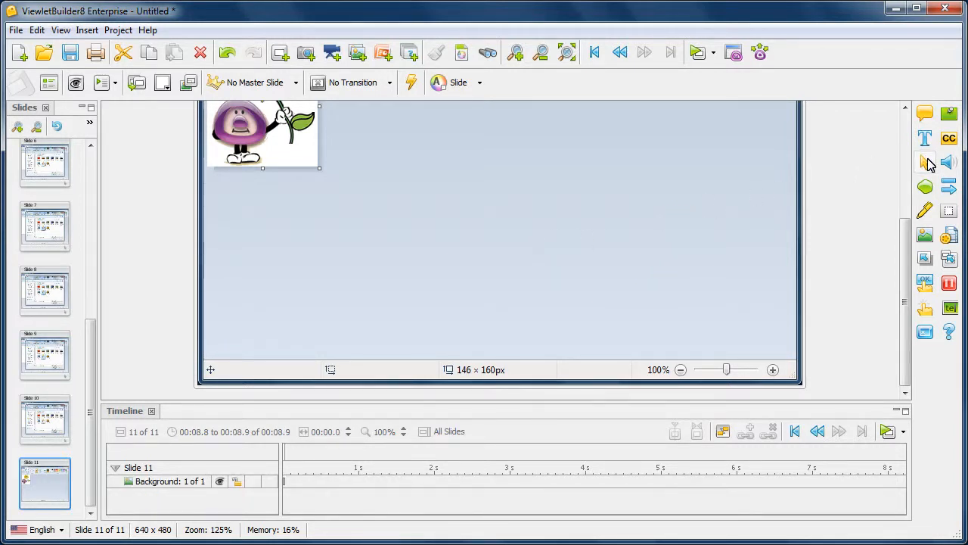
{"action": "left_click", "coordinate": [927, 163]}
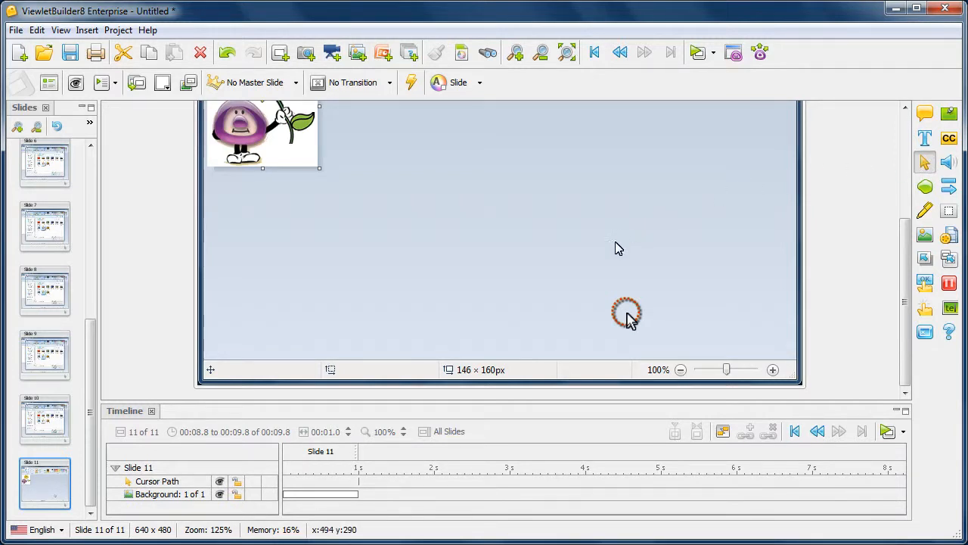